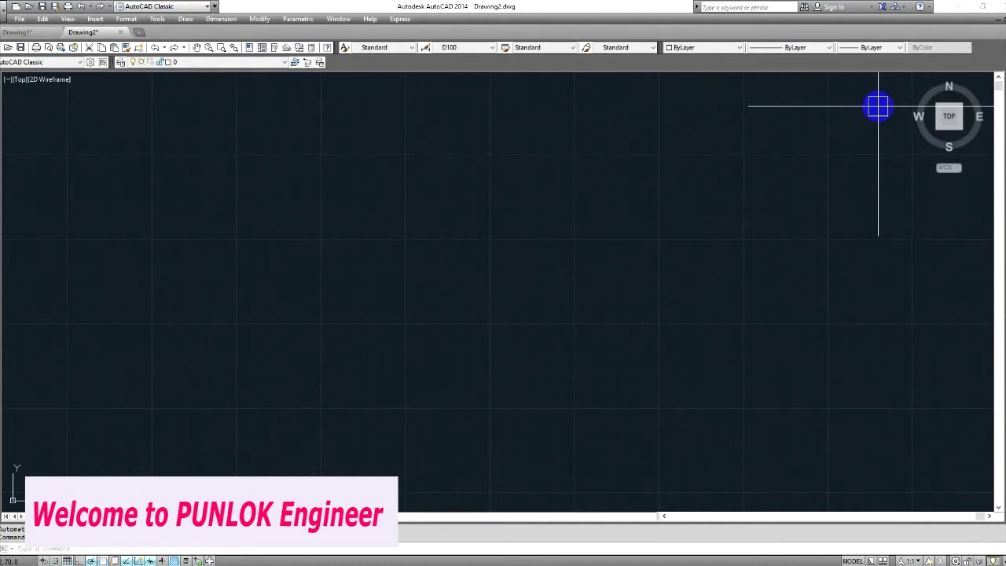
middle_click_drag(512, 199, 421, 246)
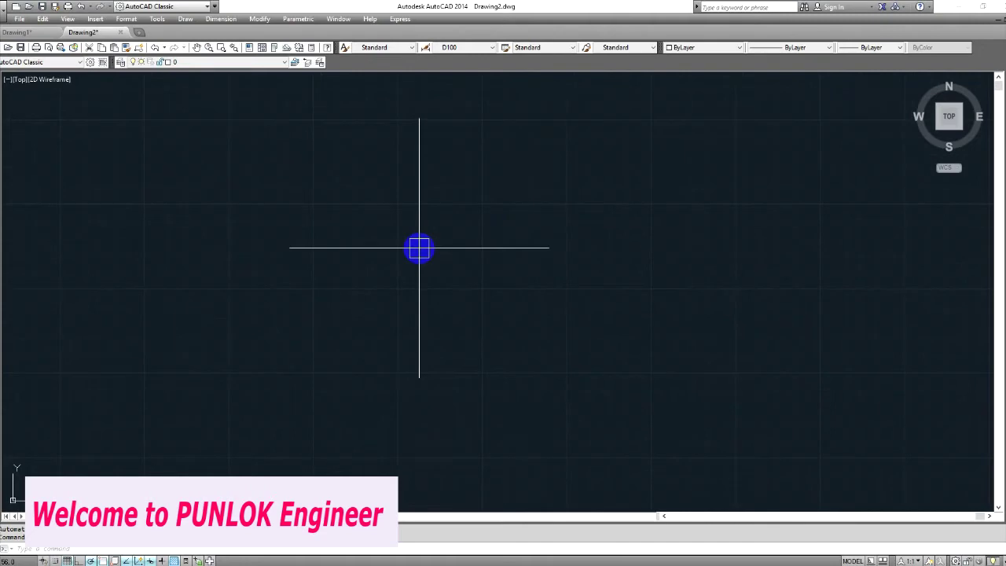
left_click(22, 19)
left_click(42, 19)
left_click(66, 19)
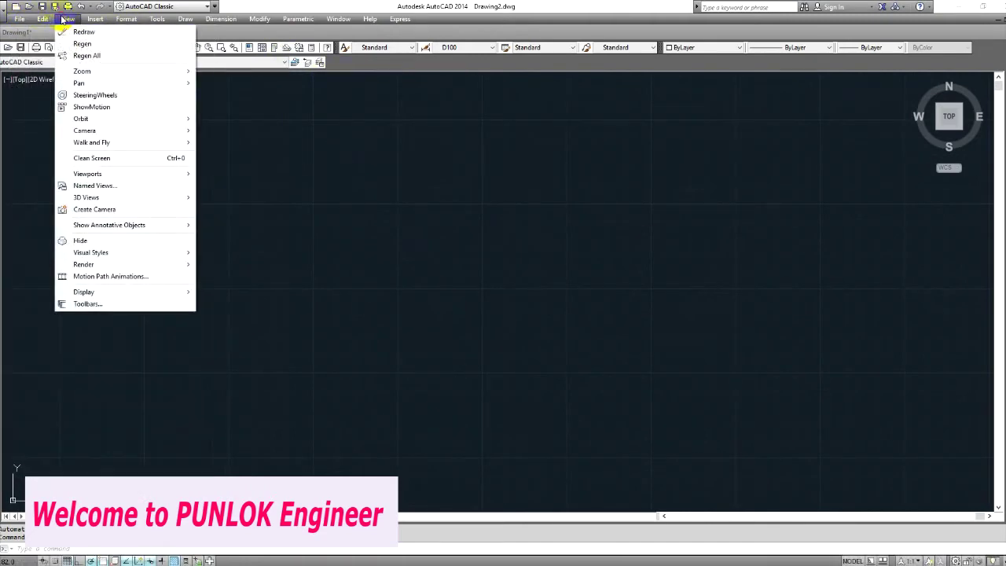
left_click(509, 7)
left_click(158, 19)
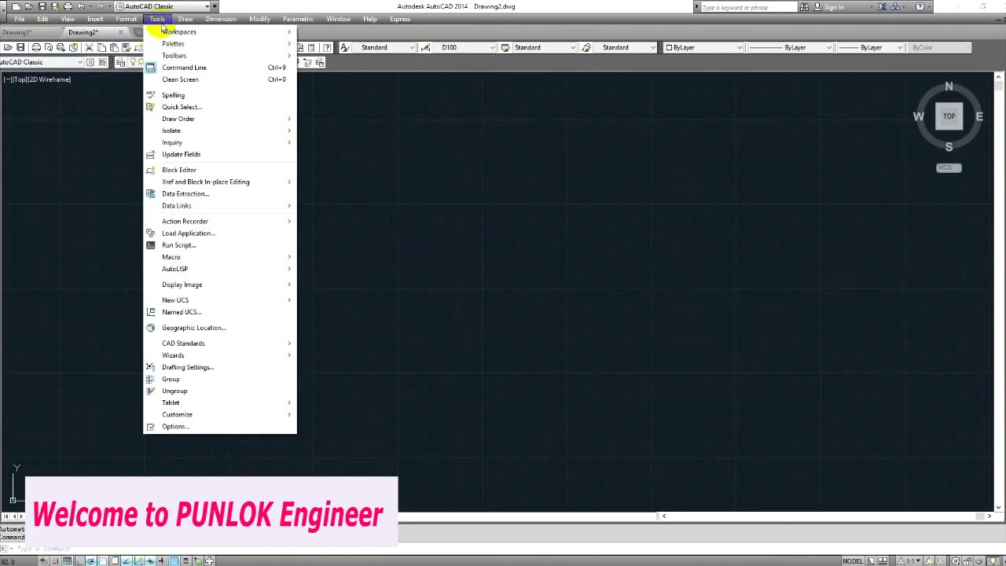
- Draw a horizontal line with the Line command across the middle of the empty drawing area
mouse_move(190, 25)
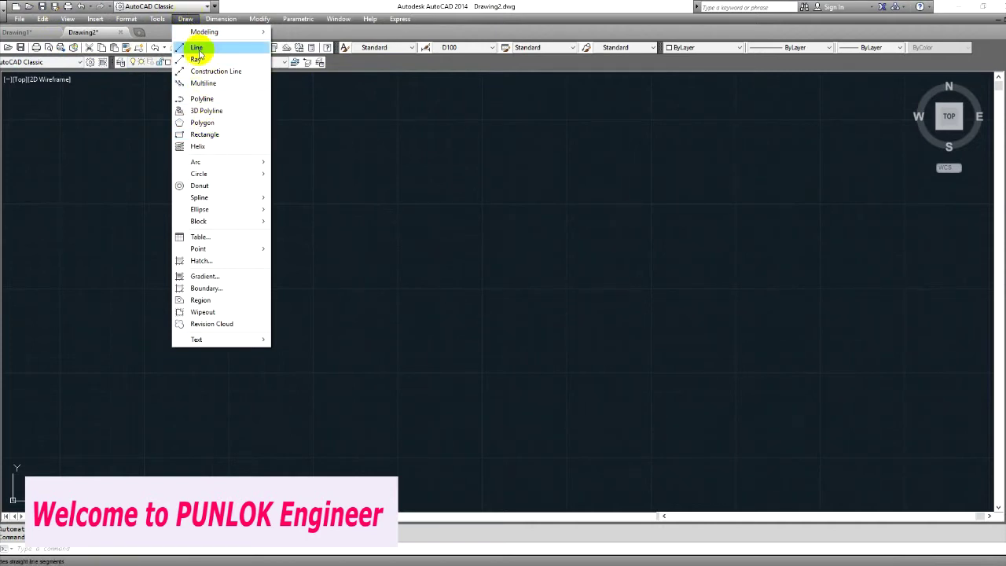
left_click(198, 47)
left_click(210, 261)
left_click(595, 261)
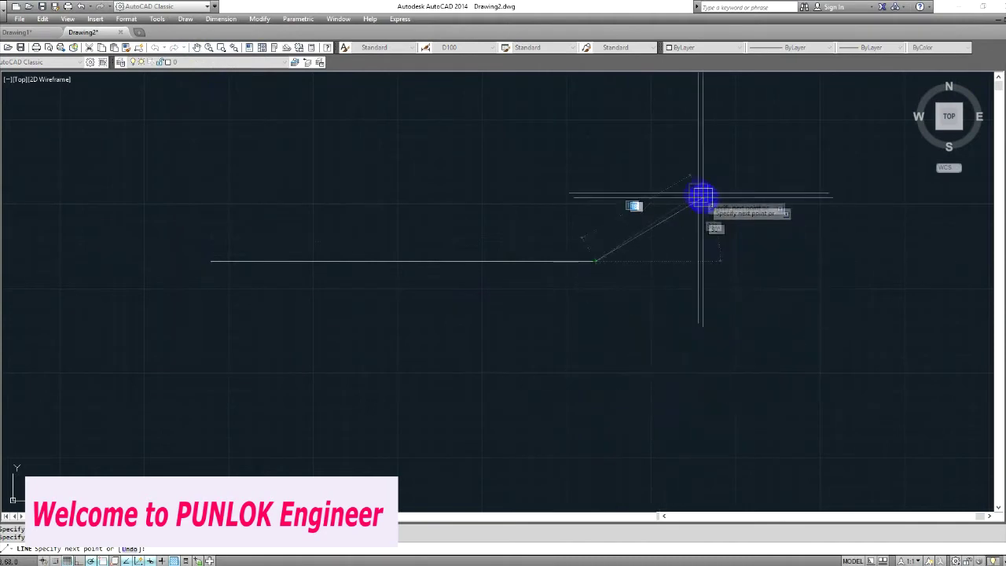
key("Escape")
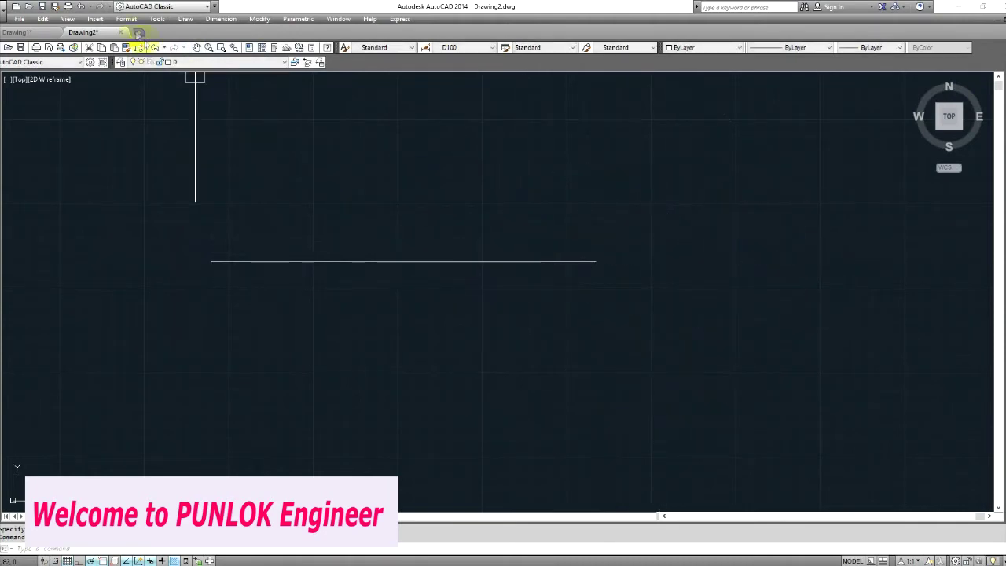
- Draw a second horizontal line of similar length above the first one
left_click(153, 20)
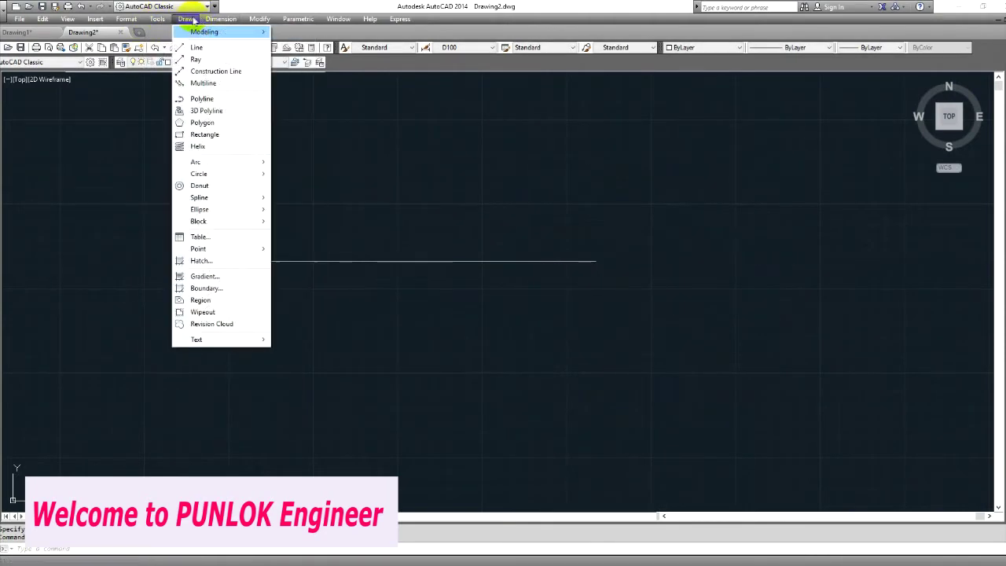
left_click(196, 48)
left_click(196, 194)
left_click(578, 191)
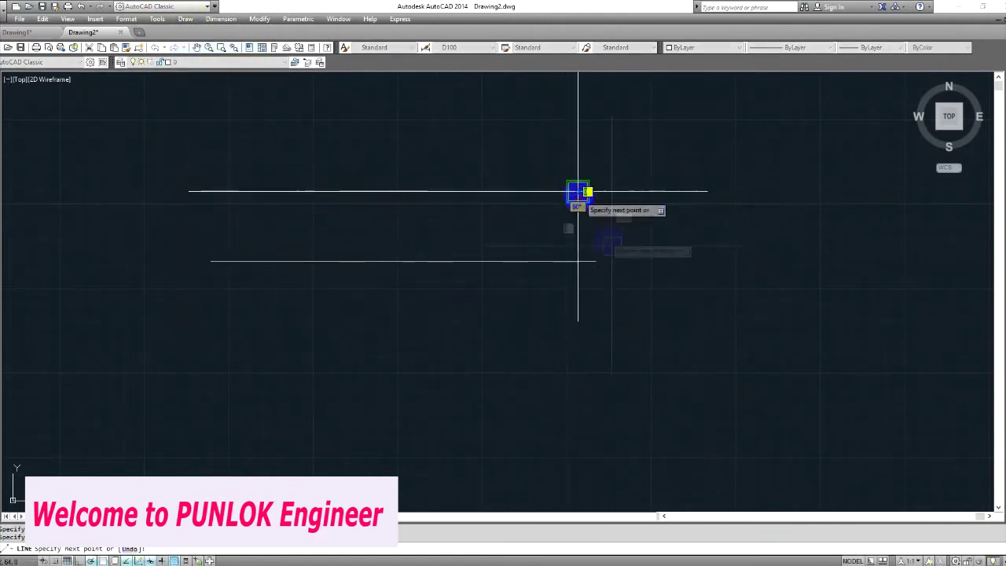
key("Escape")
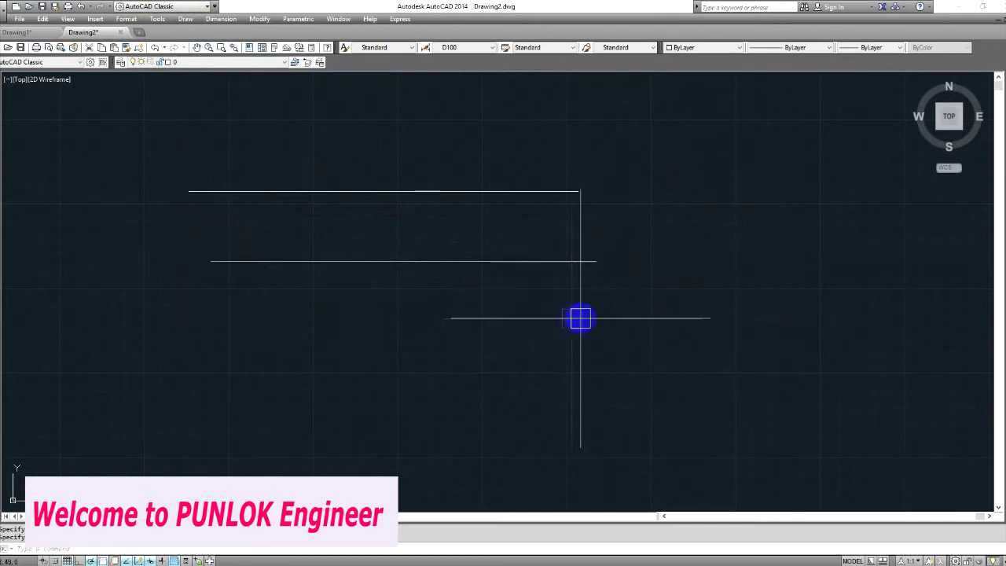
- Erase both horizontal lines from the drawing
type("e")
key("Return")
left_click(406, 192)
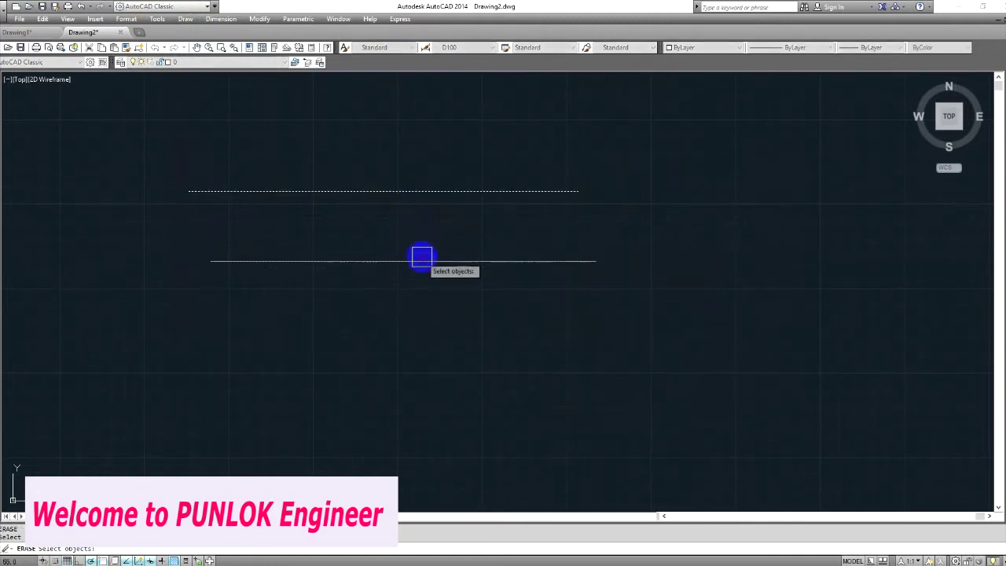
left_click(420, 260)
key("Return")
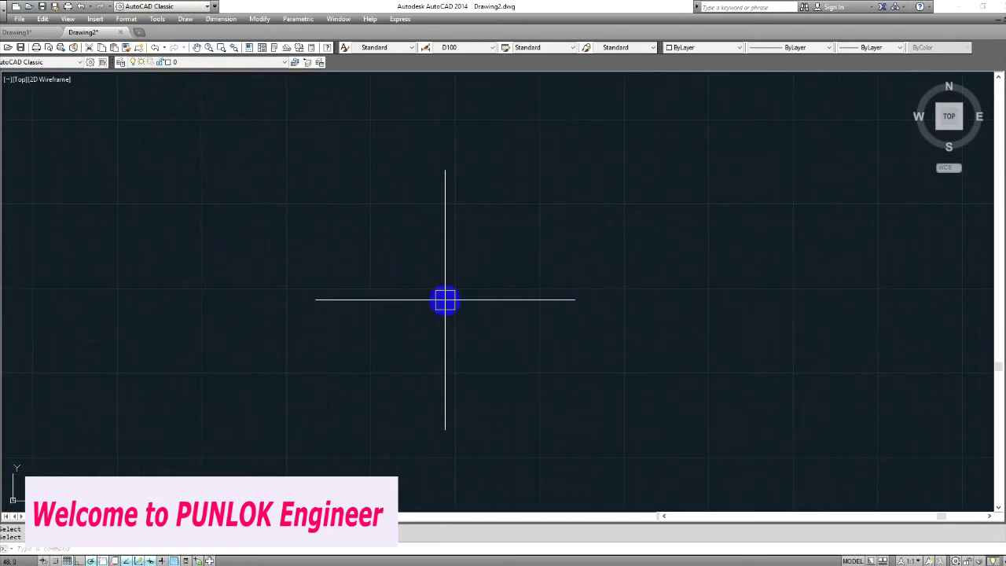
- Draw a new freehand-length horizontal line through the middle of the cleared drawing area
type("l")
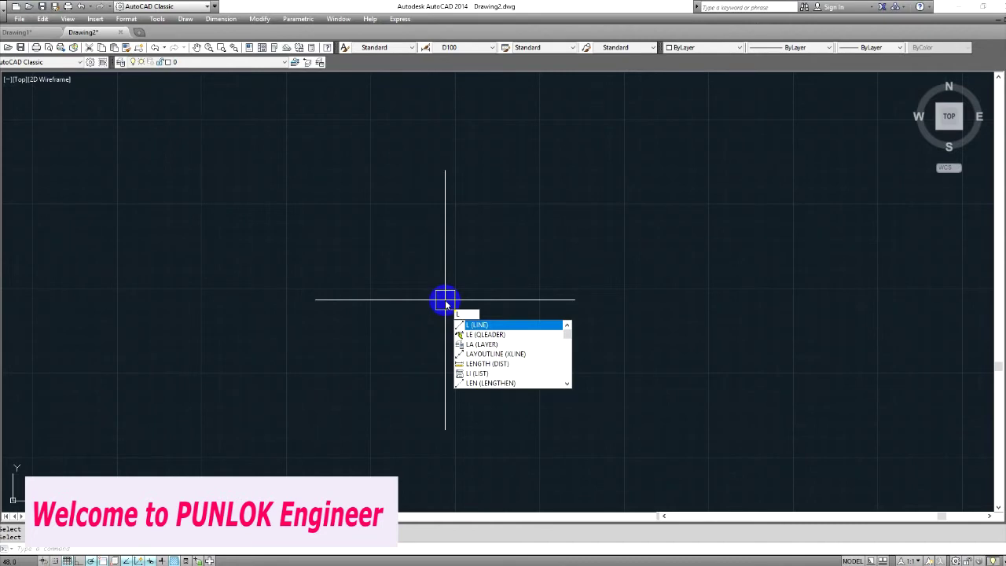
left_click(496, 325)
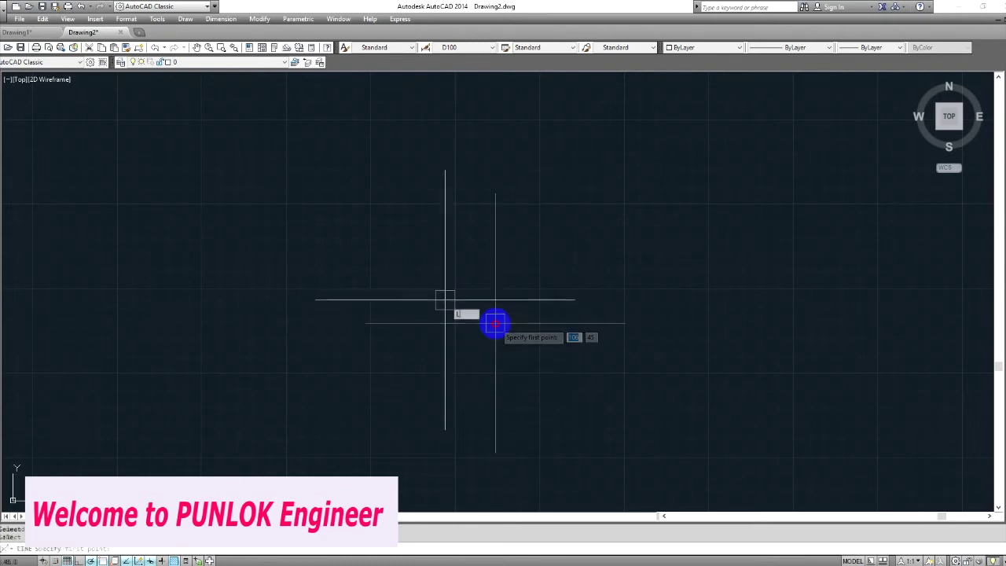
left_click(266, 288)
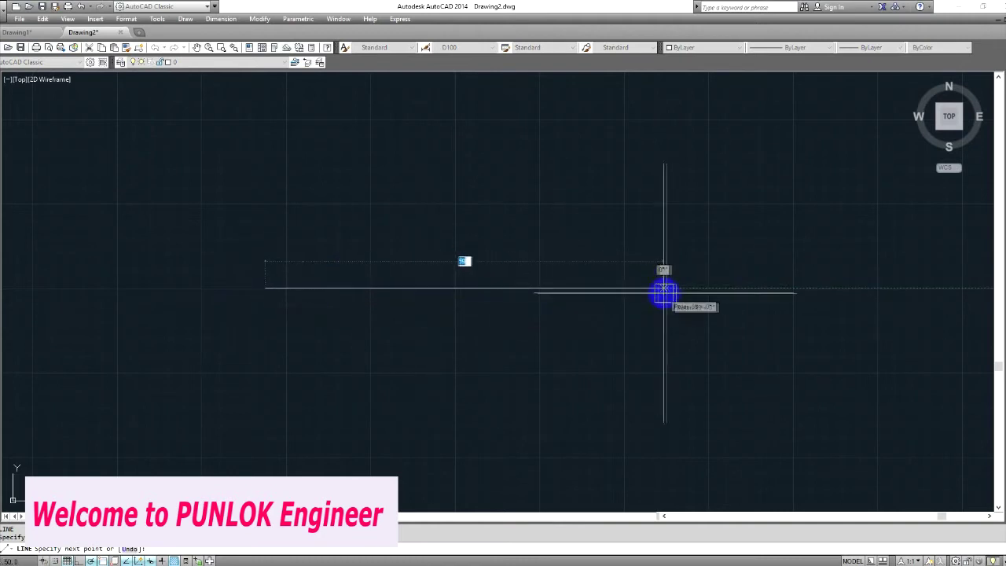
left_click(674, 289)
key("Escape")
- Draw a horizontal line exactly 500 units long just above the existing line
scroll(709, 381, "up", 1)
middle_click_drag(691, 382, 555, 377)
scroll(494, 323, "down", 2)
middle_click_drag(462, 321, 476, 351)
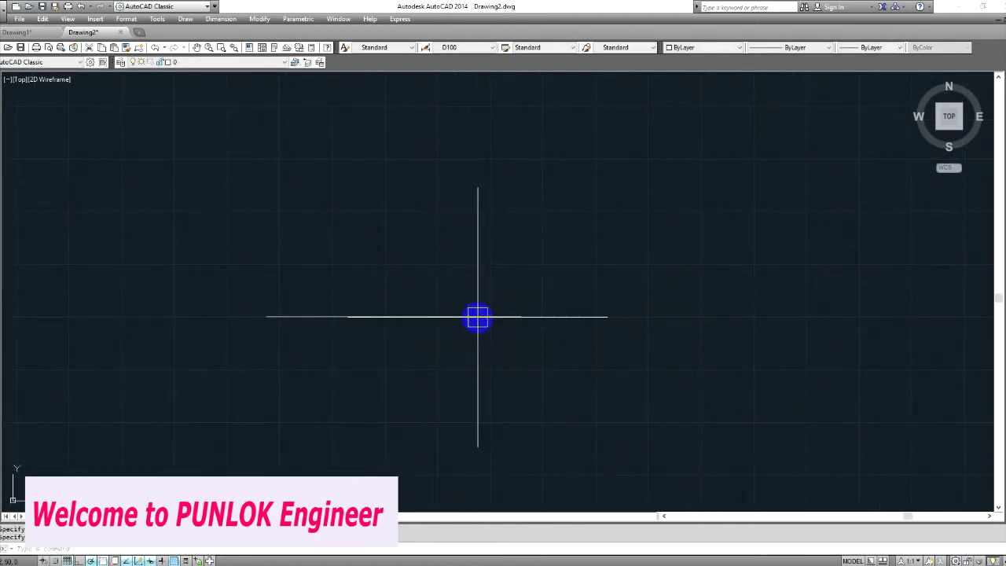
type("l")
key("Return")
left_click(297, 262)
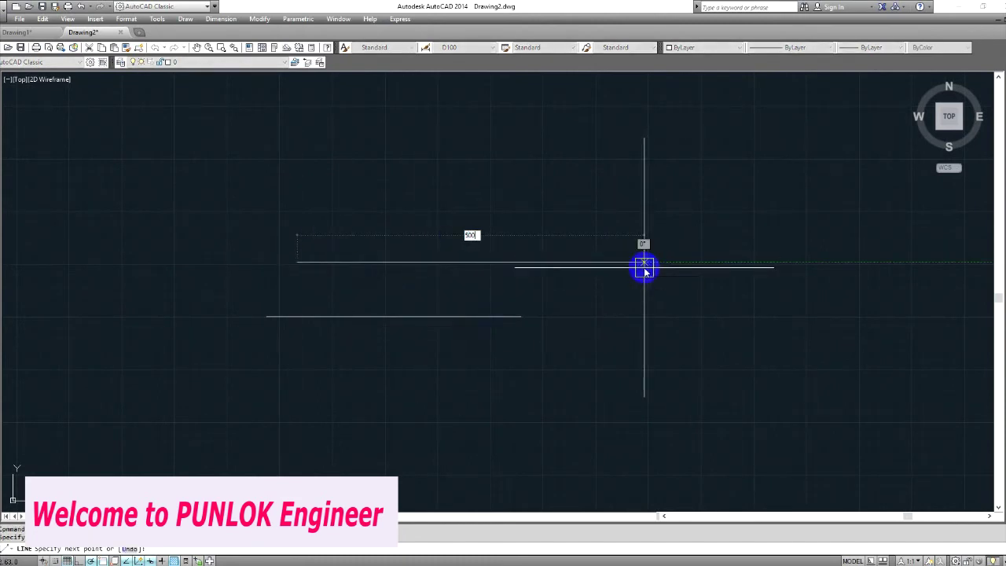
key("Return")
key("Escape")
- Regenerate the drawing and bring the whole 500-unit line into view
scroll(672, 291, "down", 2)
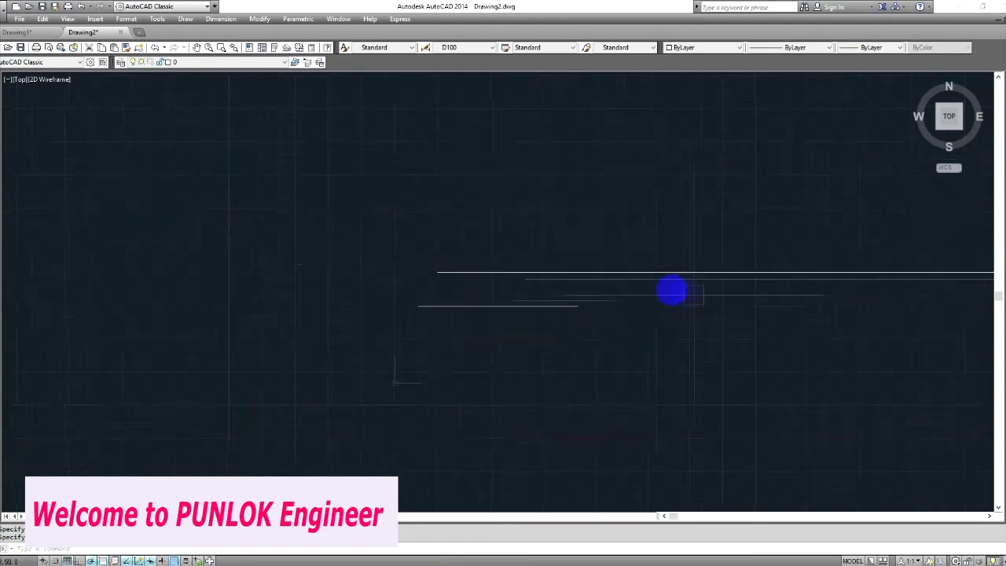
middle_click_drag(535, 316, 366, 344)
type("re")
key("Return")
scroll(642, 354, "down", 3)
middle_click_drag(666, 364, 523, 366)
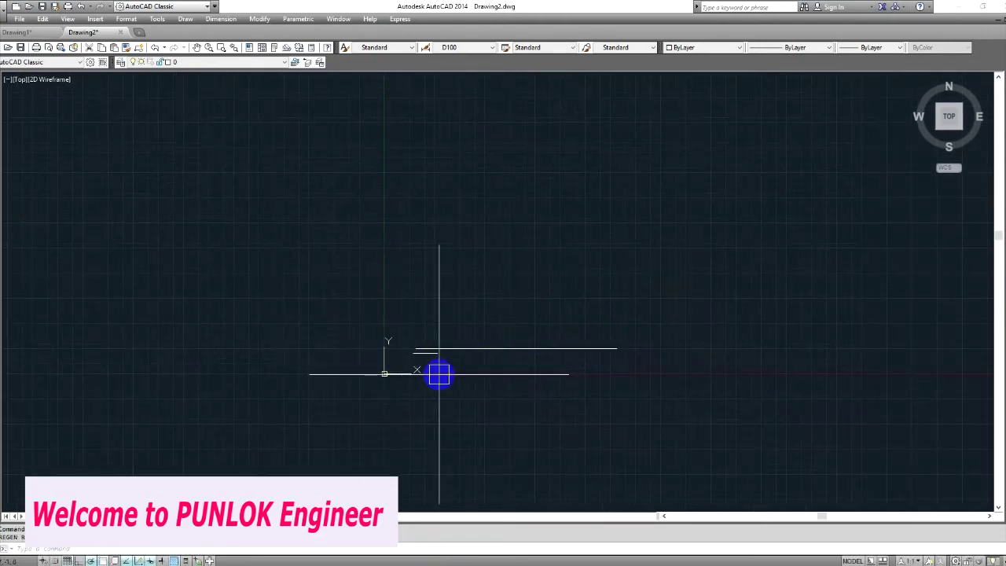
- Turn off the UCS icon at the origin with the UCSICON command
scroll(430, 375, "up", 3)
left_click(203, 305)
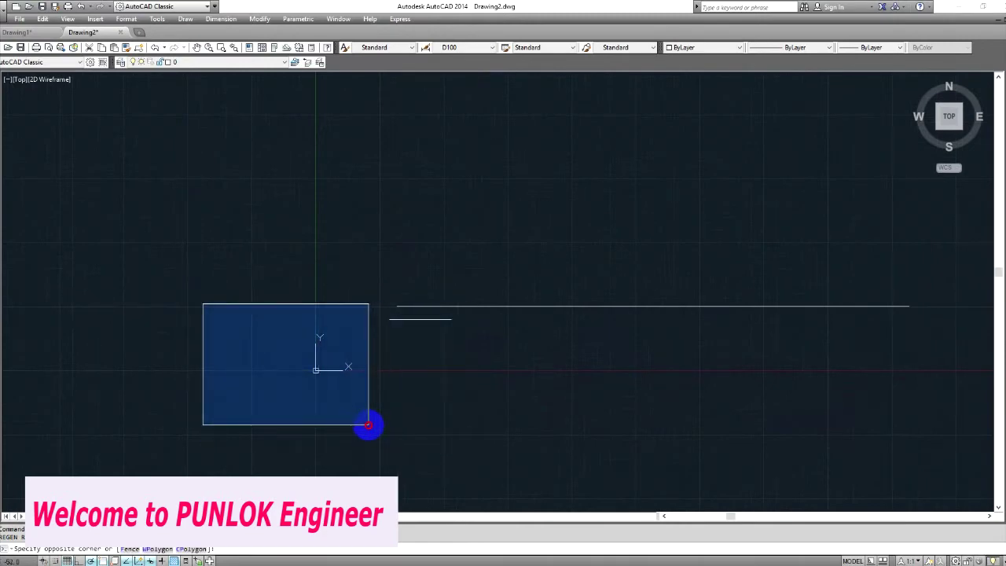
left_click(367, 425)
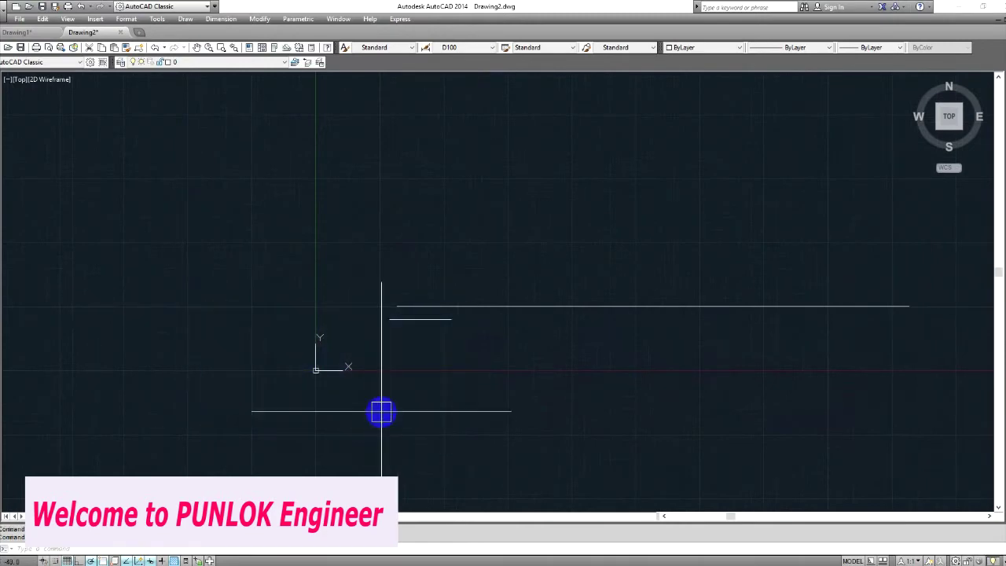
type("UCSICON")
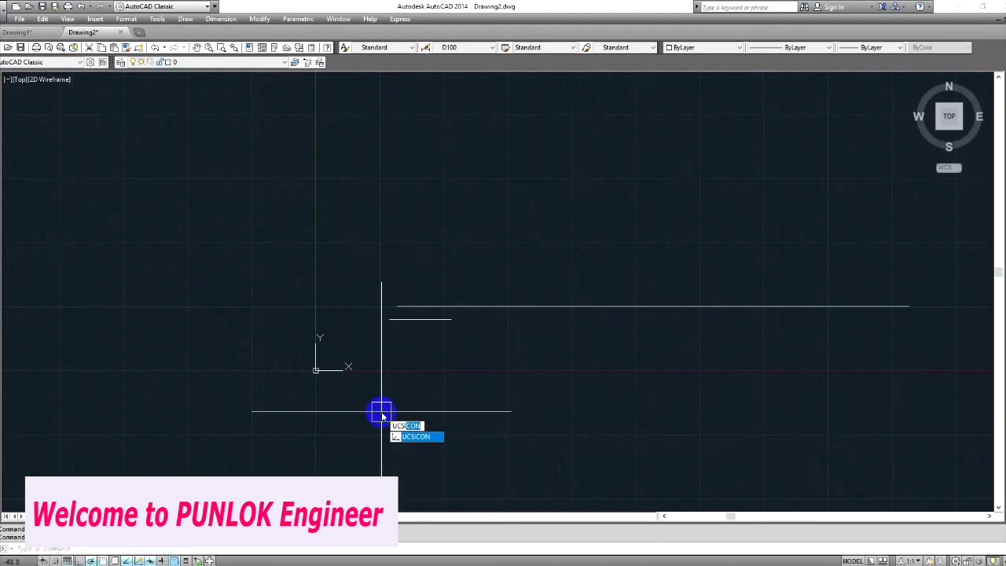
key("Return")
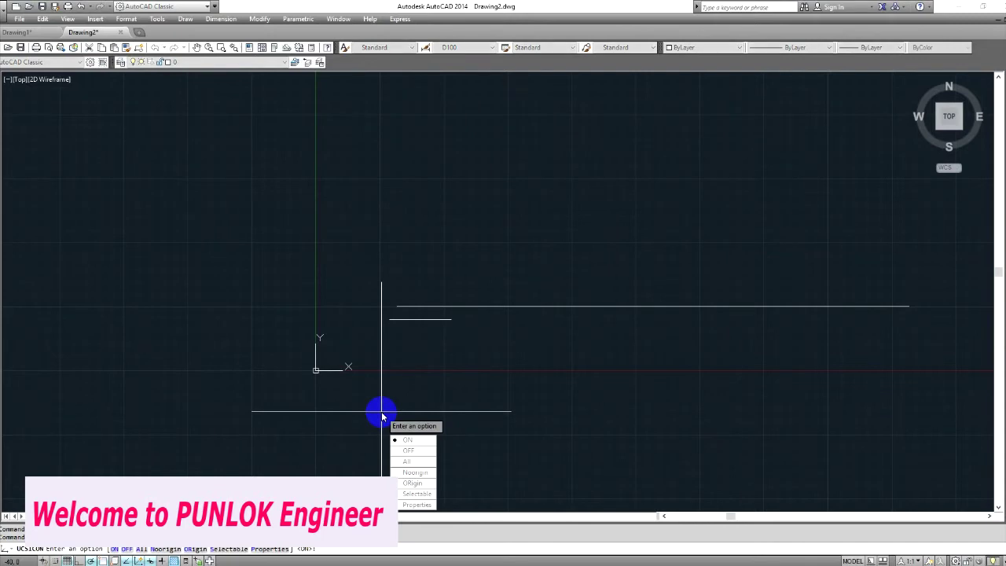
key("Return")
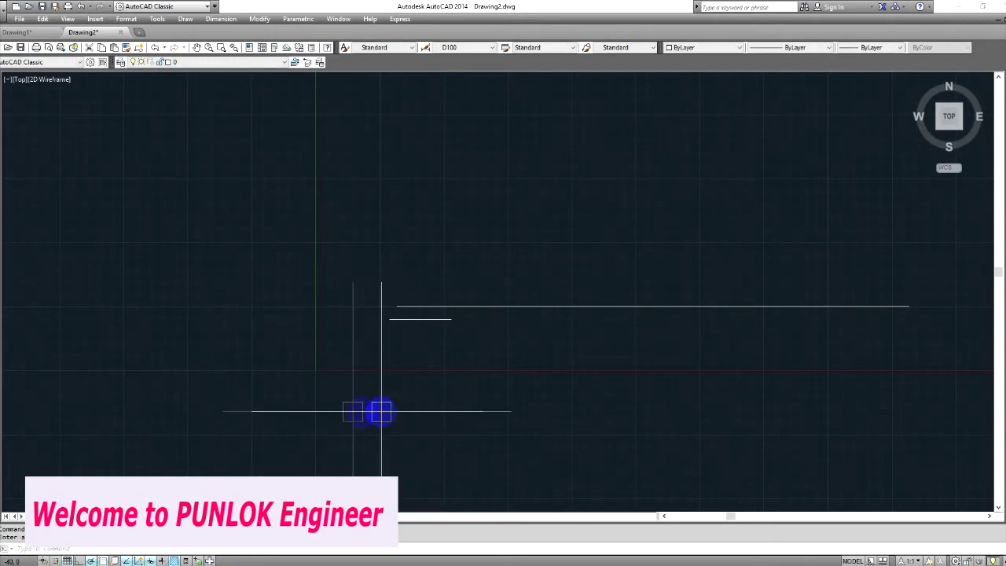
left_click(335, 332)
left_click(197, 422)
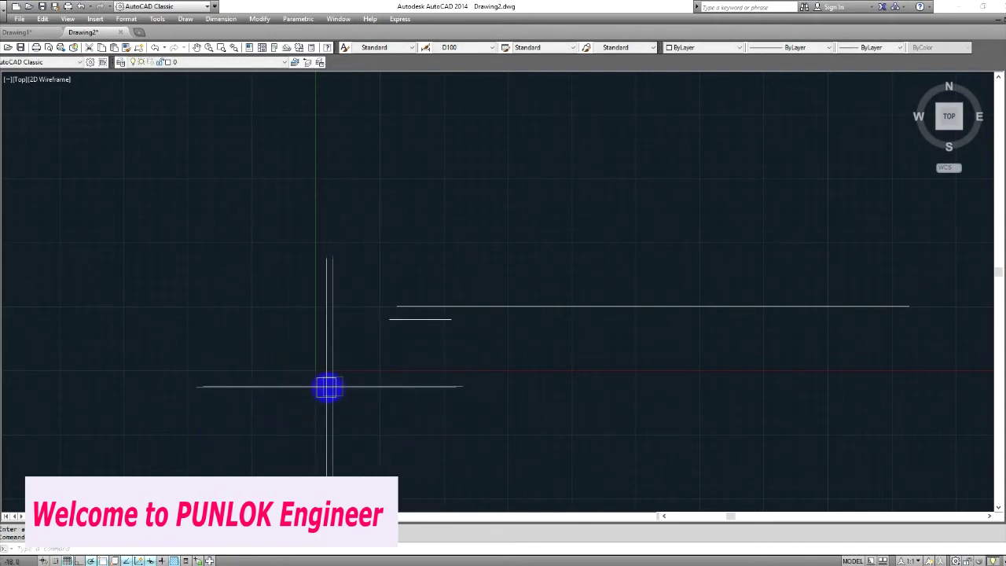
- Add a linear dimension between the endpoints of the long upper line, placing the dimension line above it
middle_click_drag(433, 373, 326, 387)
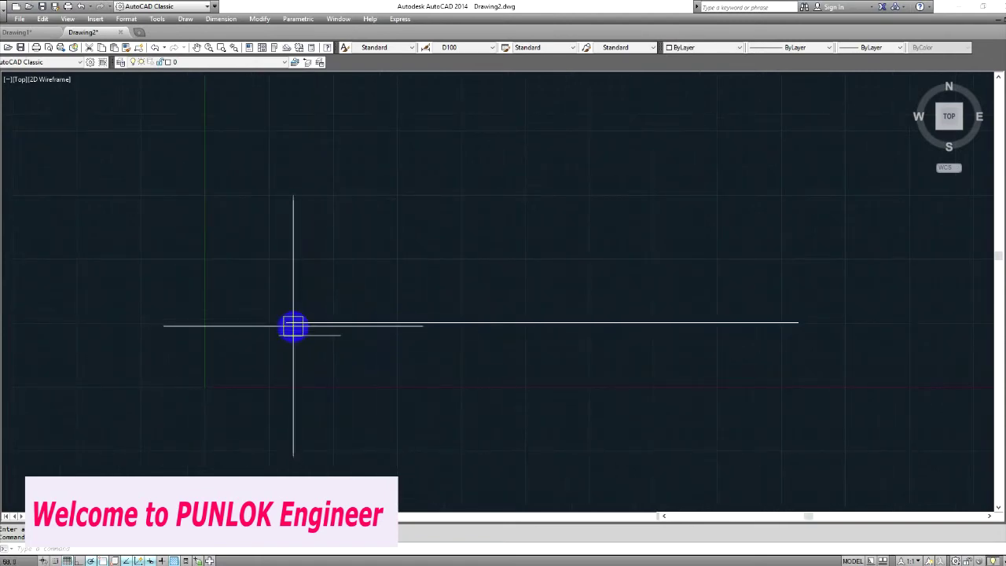
type("DLI")
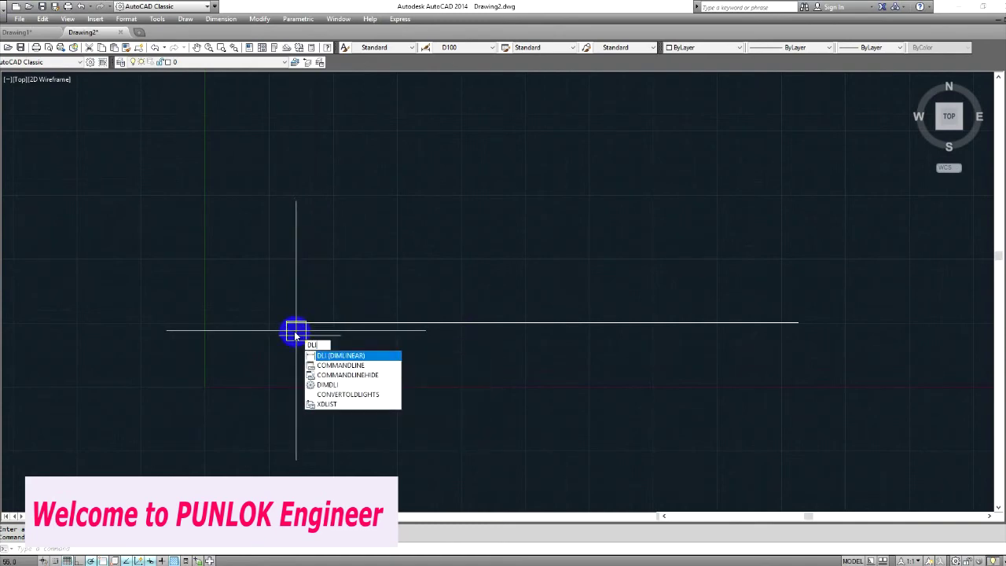
key("Return")
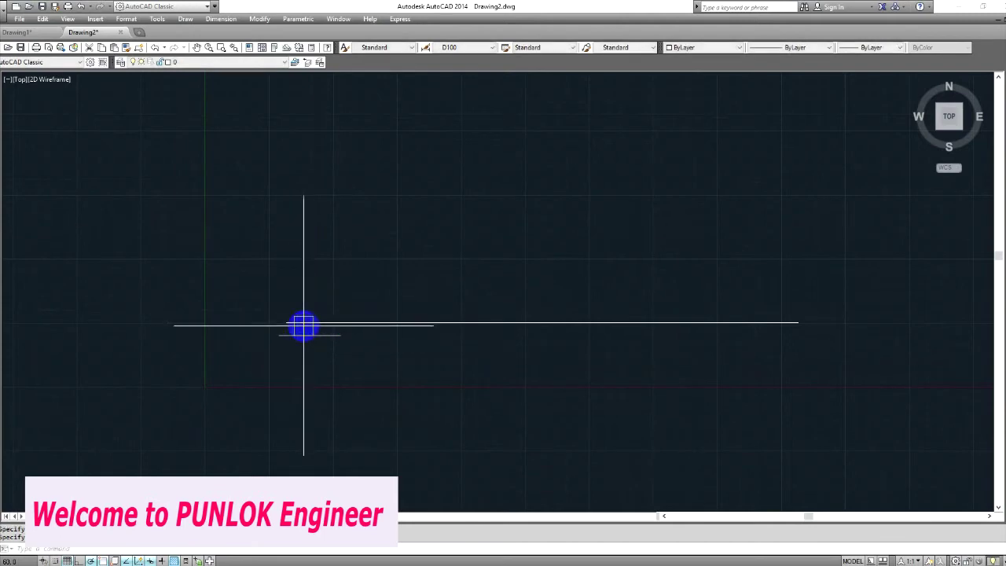
left_click(286, 322)
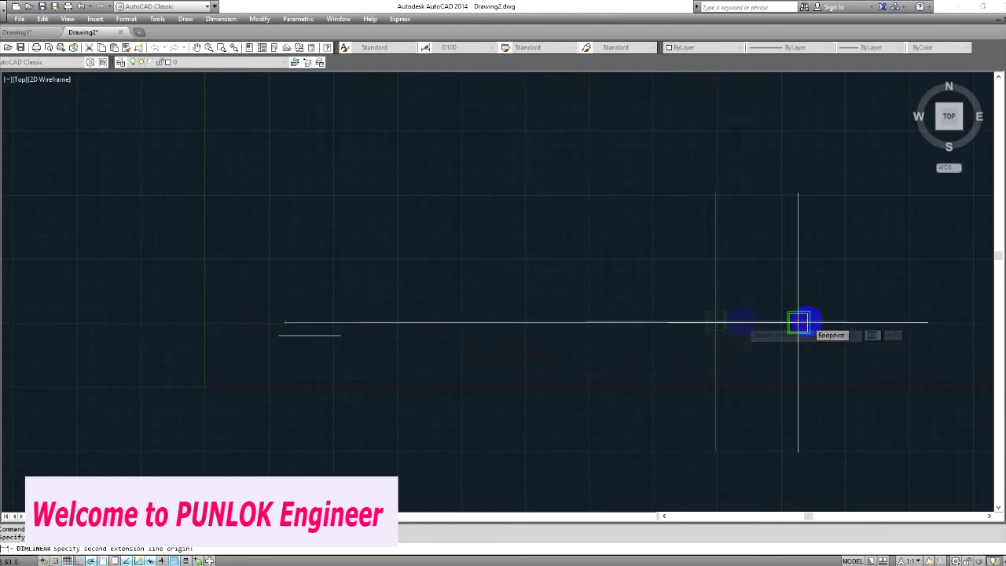
left_click(286, 322)
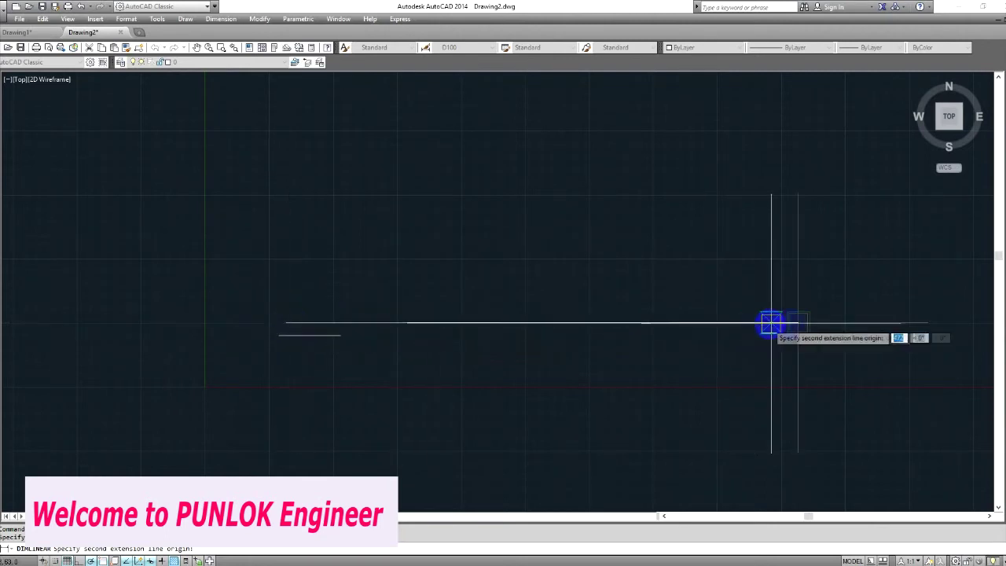
left_click(774, 204)
scroll(766, 290, "down", 2)
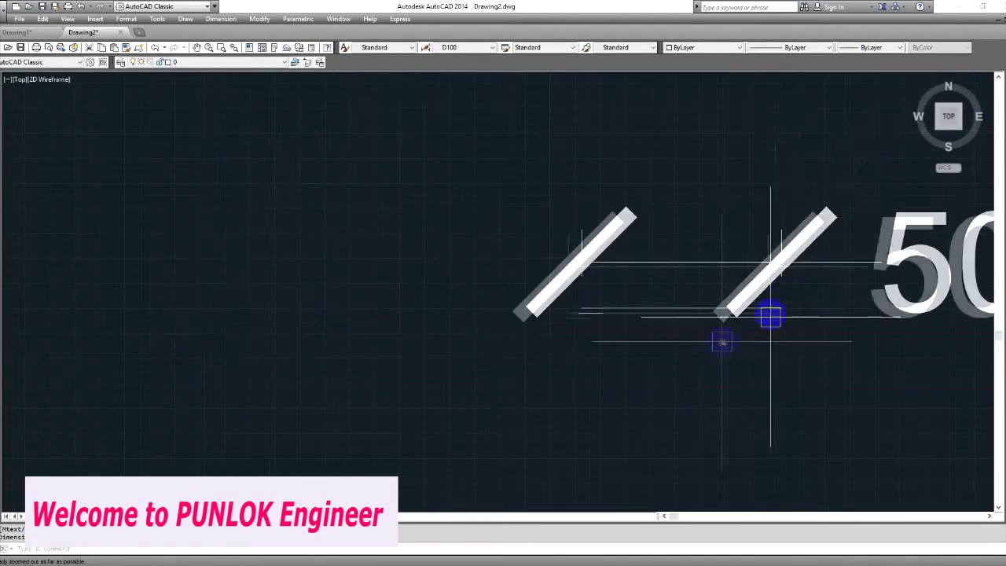
middle_click_drag(739, 334, 407, 367)
middle_click_drag(477, 402, 476, 413)
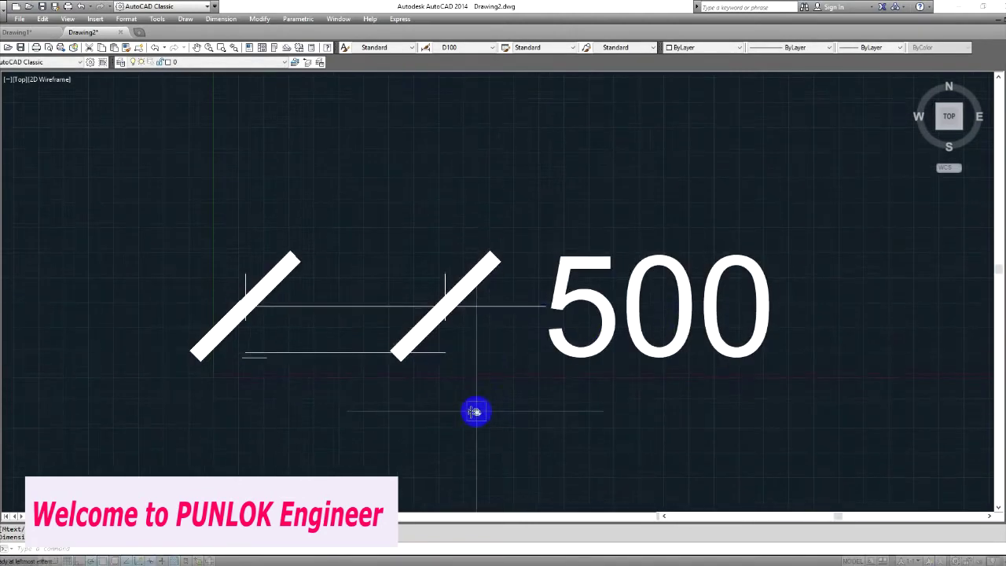
- Modify dimension style D100 by setting its arrow size to 1
left_click(463, 285)
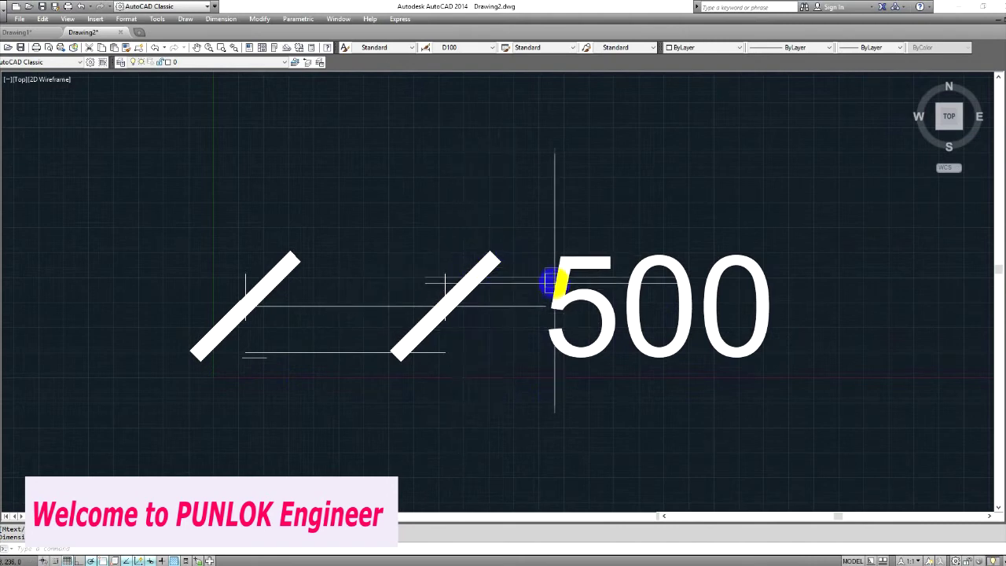
type("d")
key("Return")
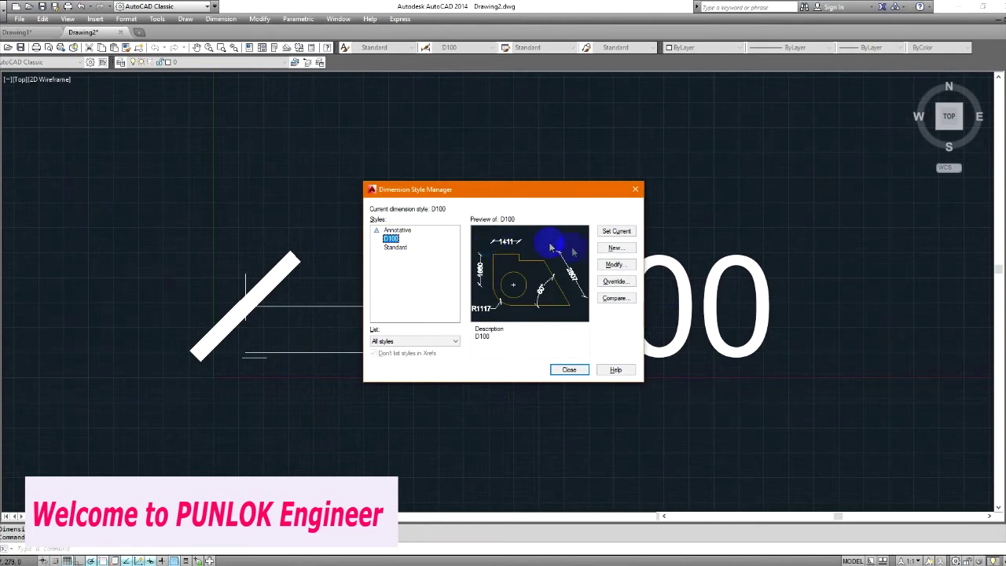
left_click(617, 265)
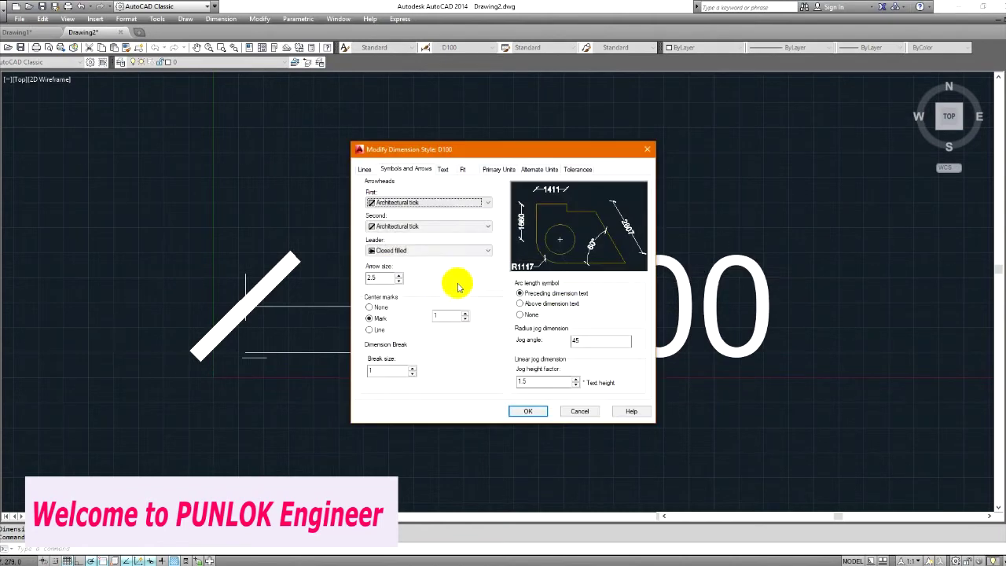
left_click_drag(385, 277, 354, 276)
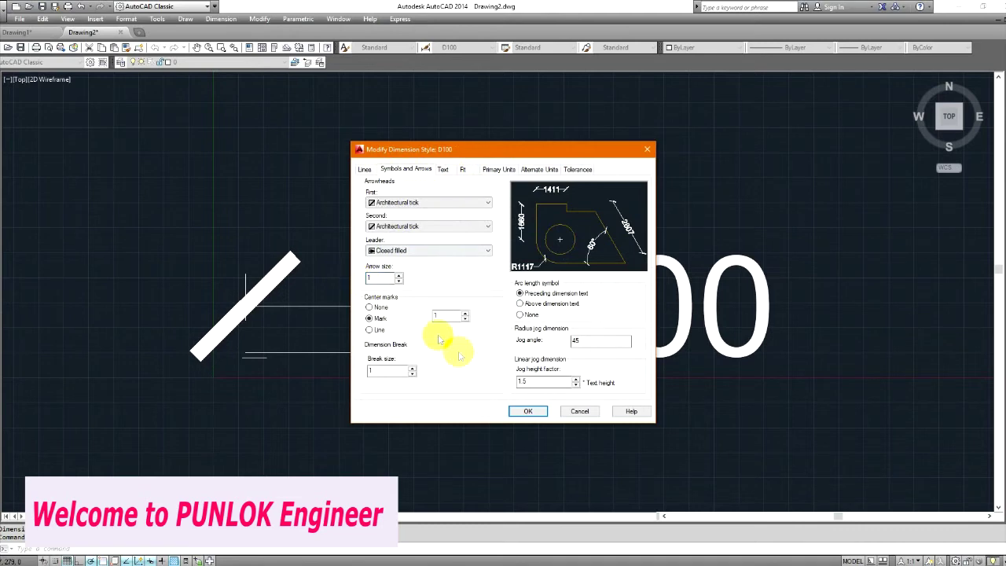
- Apply the D100 style changes, close the style manager, and erase the linear dimension above the upper line
left_click(525, 411)
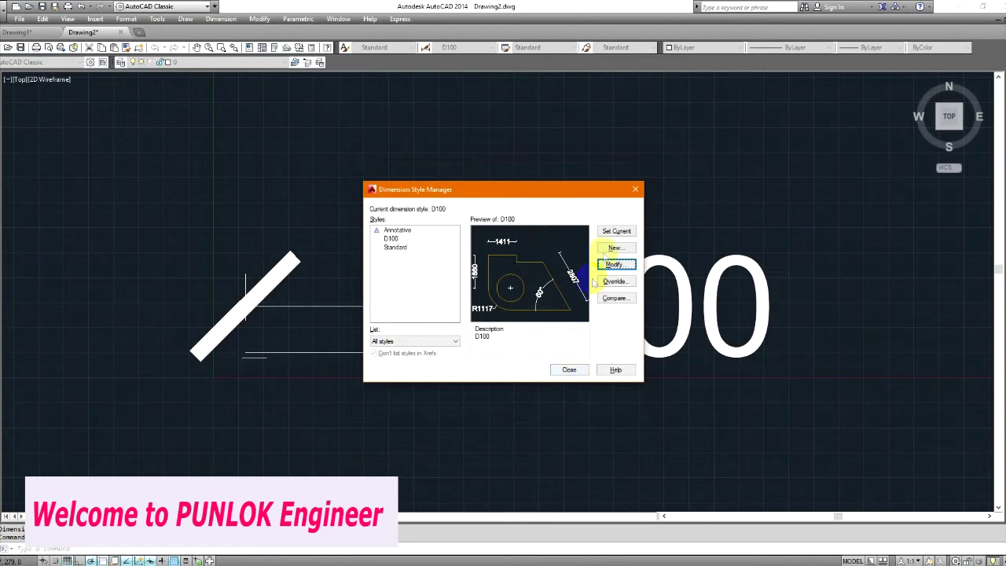
left_click(569, 369)
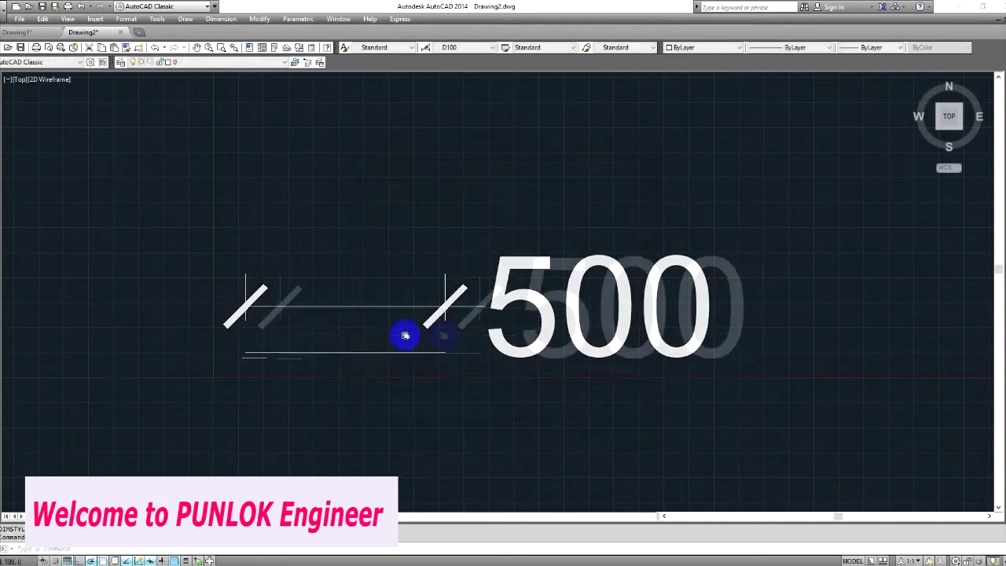
middle_click_drag(397, 370, 348, 370)
type("e")
key("space")
left_click(523, 294)
key("space")
middle_click_drag(514, 380, 514, 370)
- Modify dimension style D100 by setting its arrow size to 0.6, and make it the current style
type("d")
key("Return")
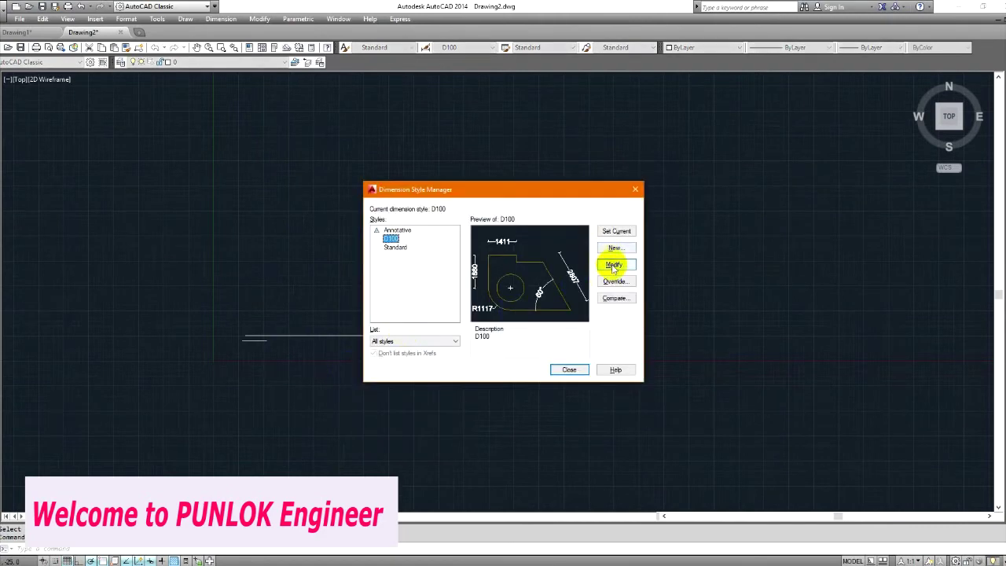
left_click(614, 266)
double_click(378, 278)
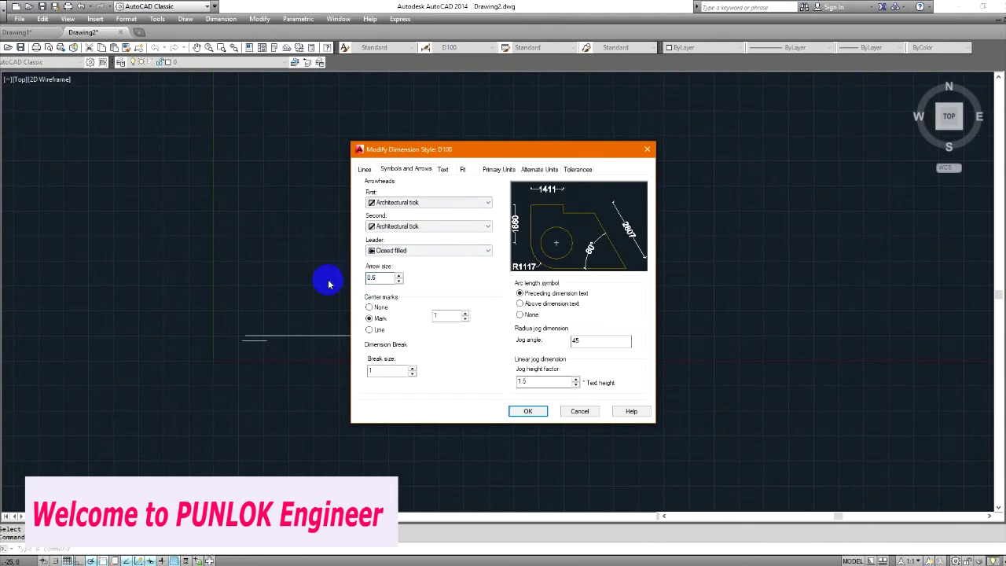
left_click(528, 411)
left_click(614, 231)
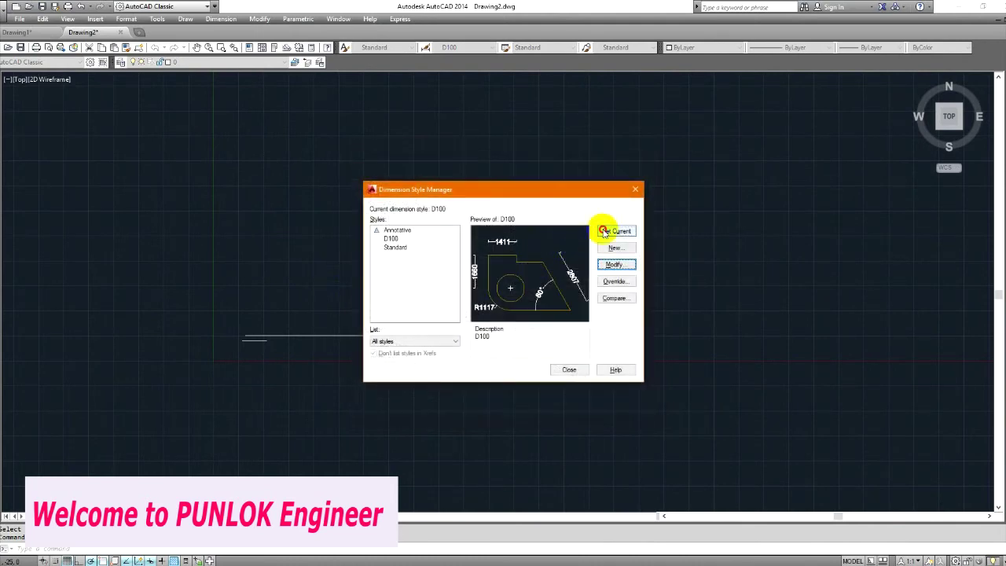
left_click(569, 370)
- Add a linear dimension between the endpoints of the upper line with DIMLINEAR, placing the dimension line above it
type("DIML")
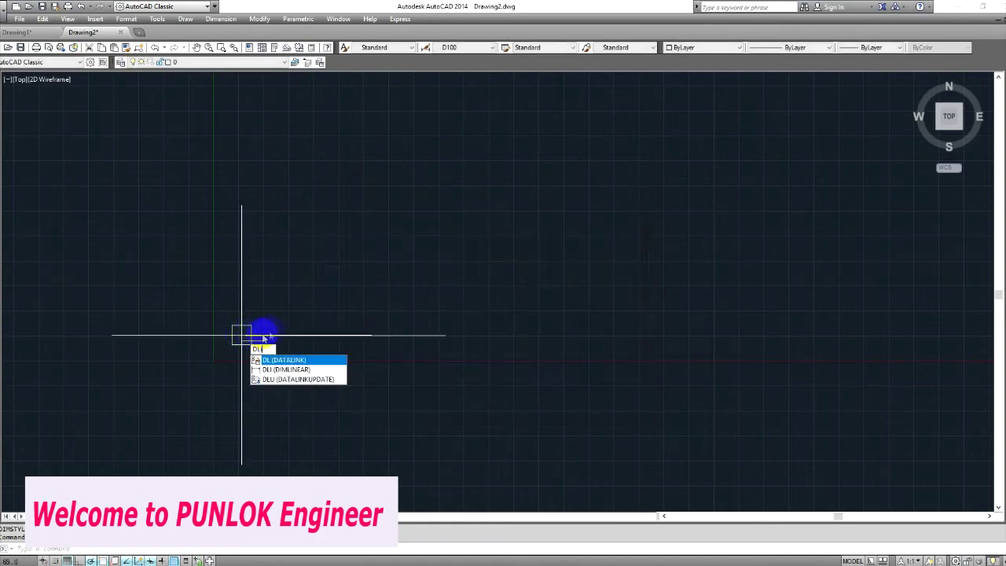
type("I")
key("Return")
left_click(243, 337)
left_click(444, 336)
left_click(449, 271)
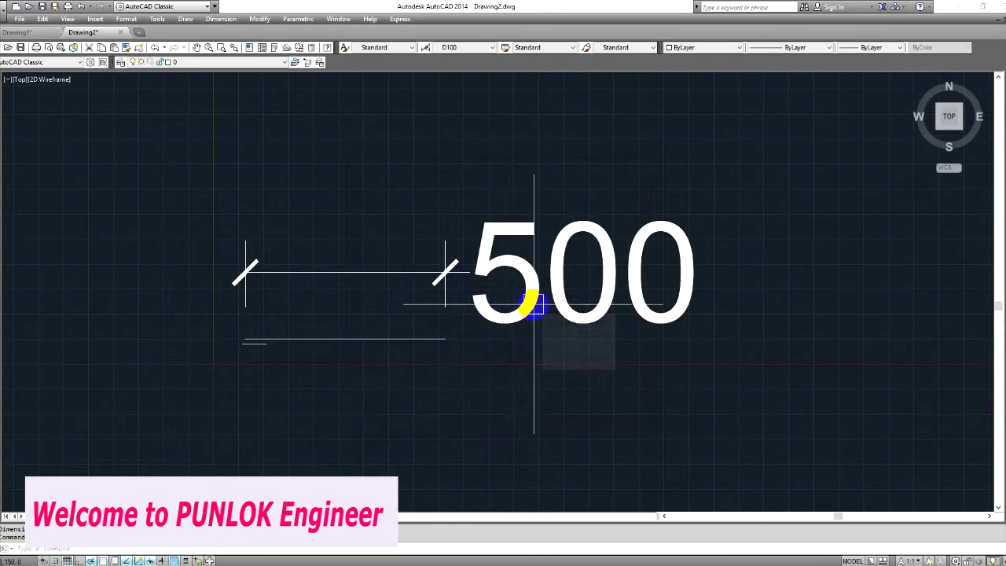
scroll(586, 310, "down", 4)
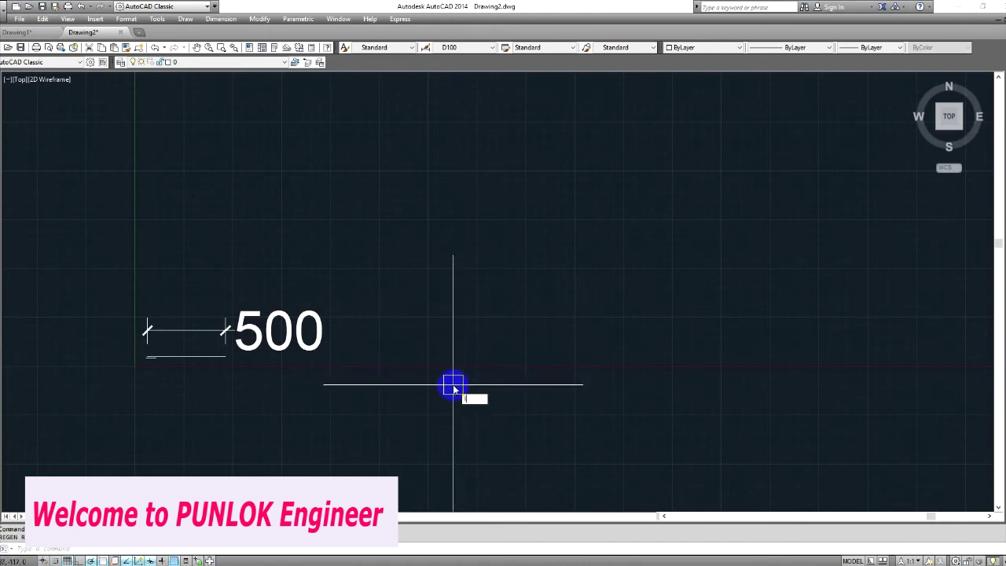
- Draw a line 5000 units long at 45 degrees, starting in the empty area right of the dimension, with polar tracking on
type("l")
key("Return")
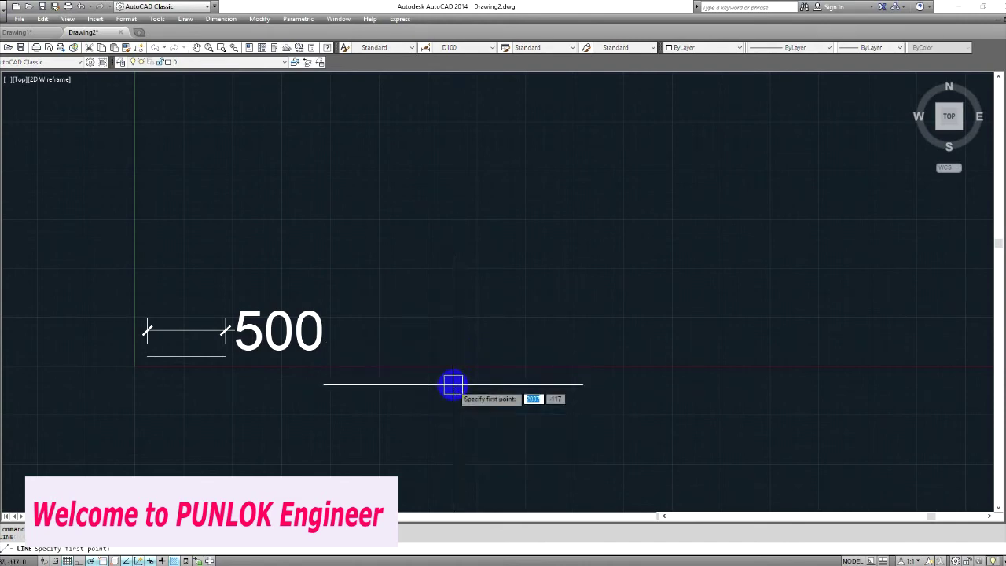
left_click(417, 299)
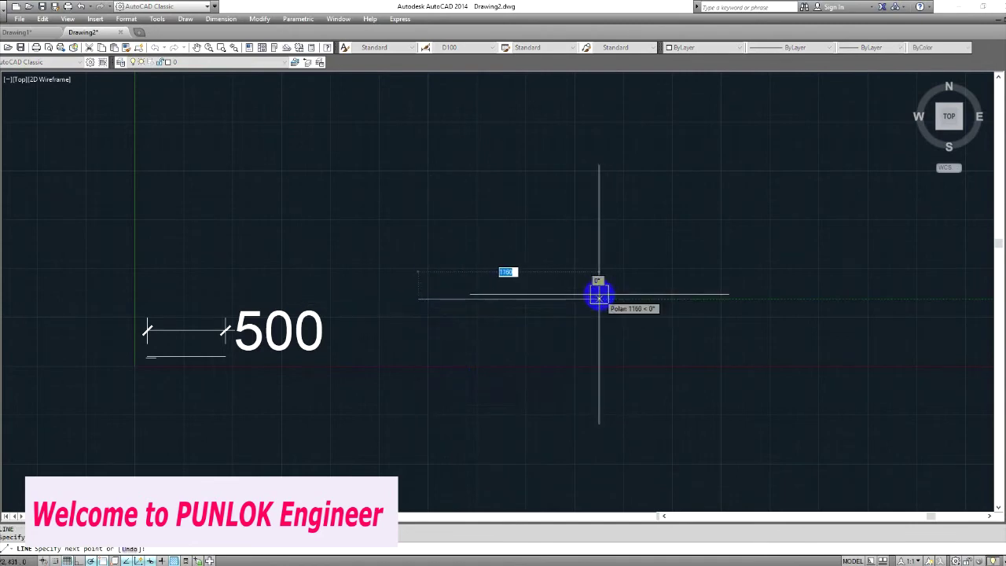
key("F8")
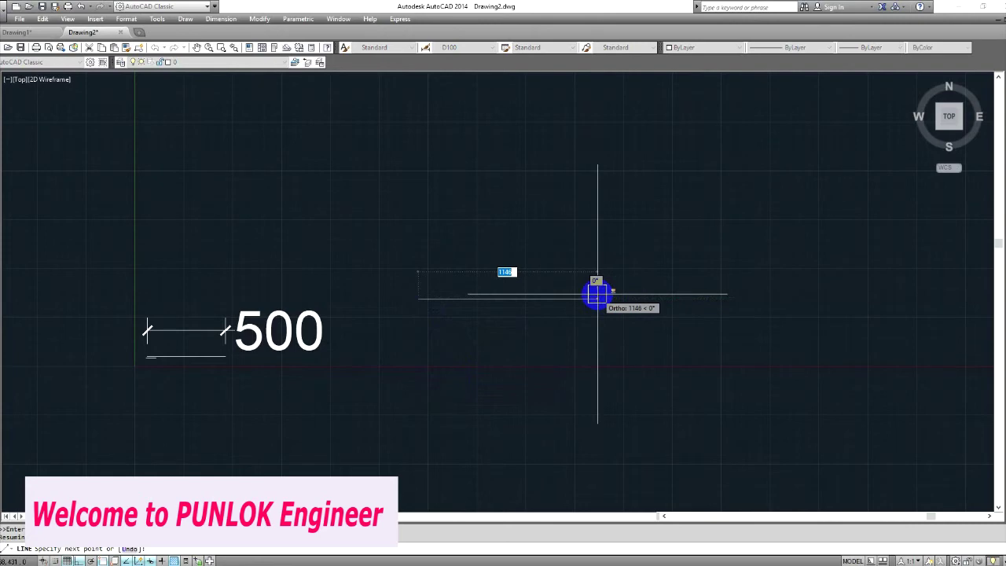
key("F10")
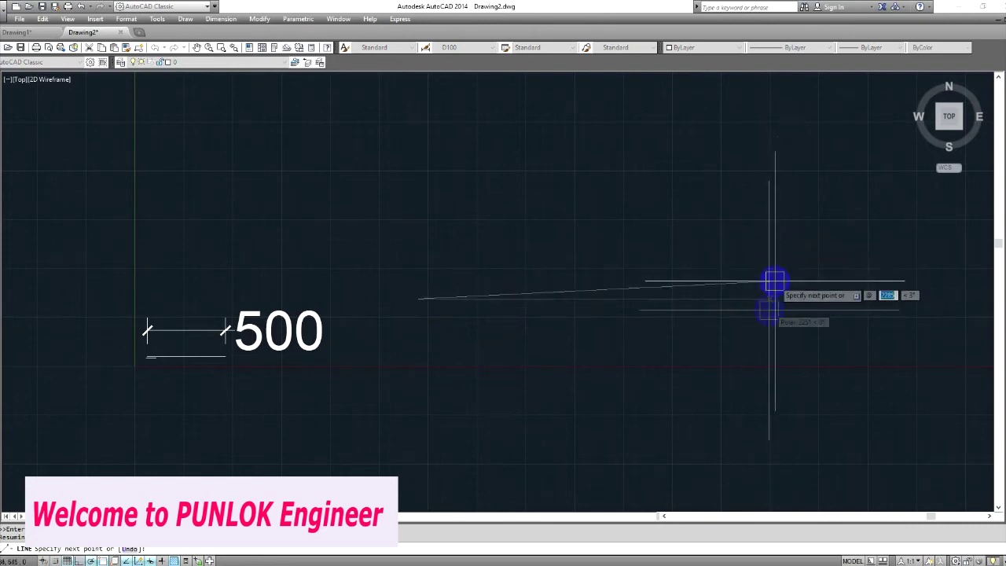
key("F10")
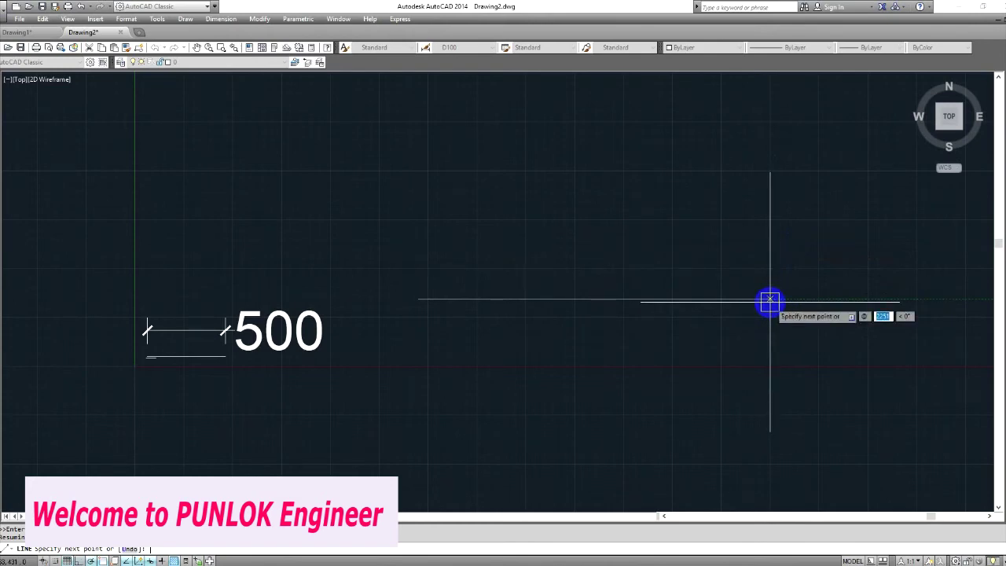
type("5000")
key("Tab")
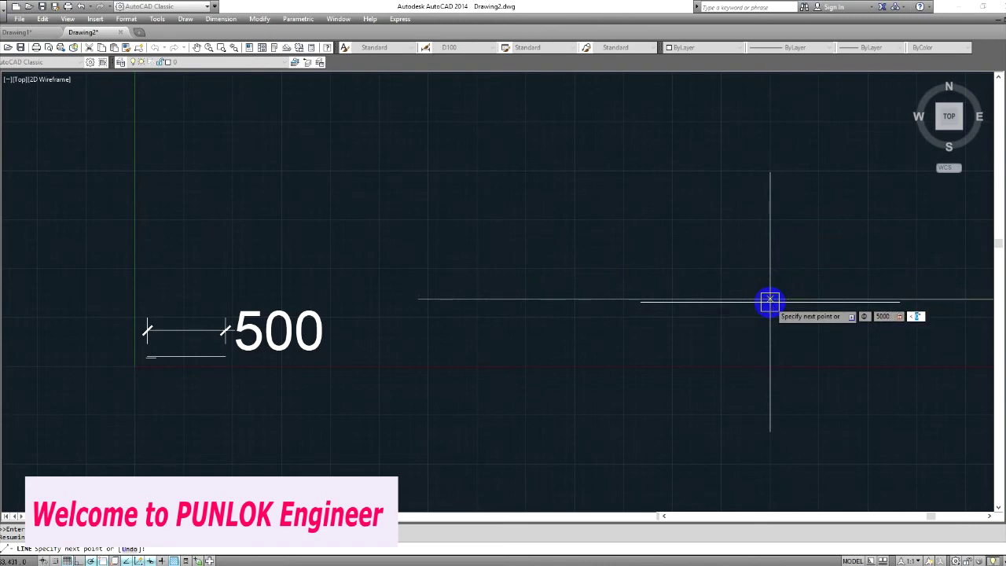
type("45")
key("Return")
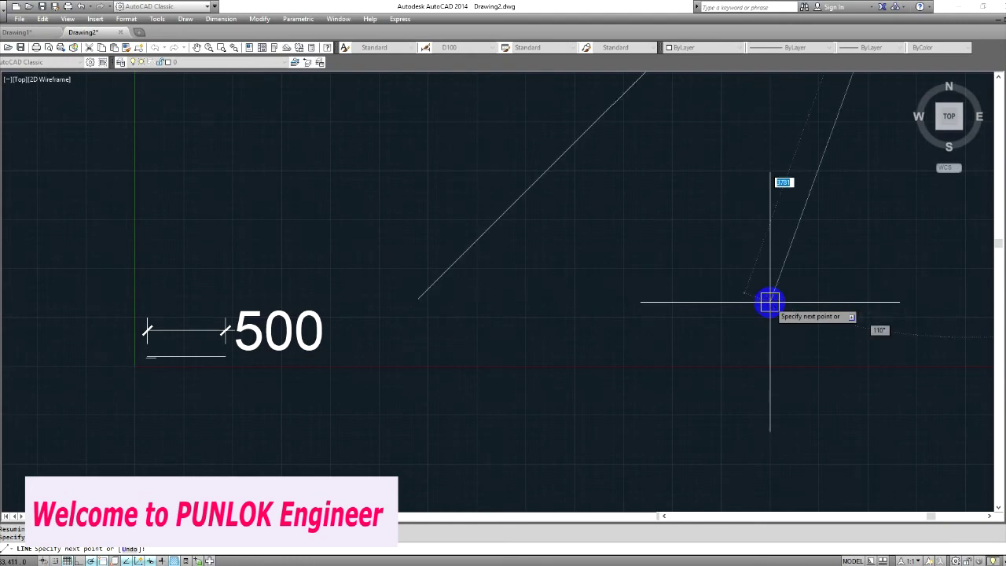